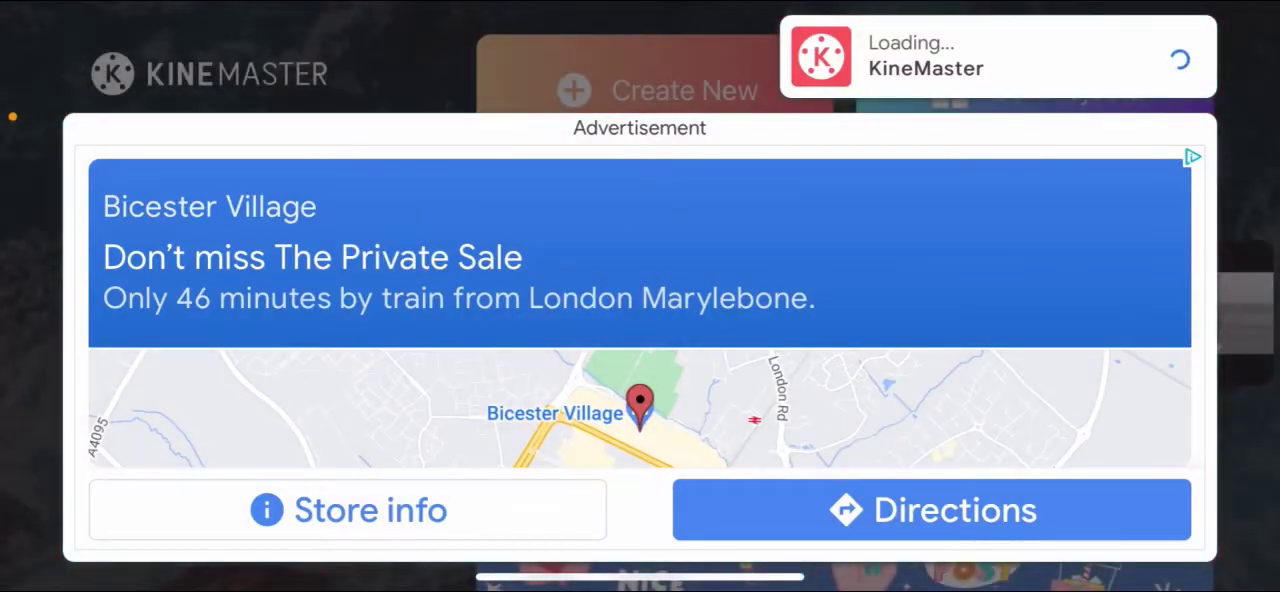
- Dismiss the KineMaster startup advertisement to reveal the home screen's project list
{"action": "left_click", "coordinate": [1176, 56]}
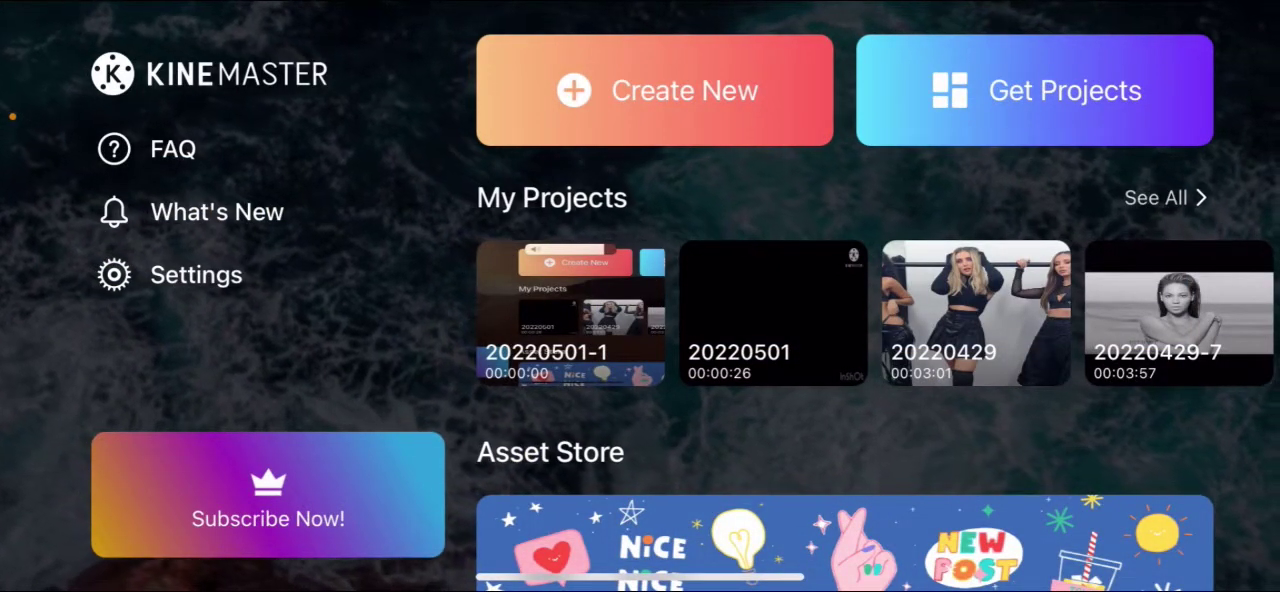
- Open the existing 26-second theme-song and credits project in the editor
{"action": "left_click", "coordinate": [572, 312]}
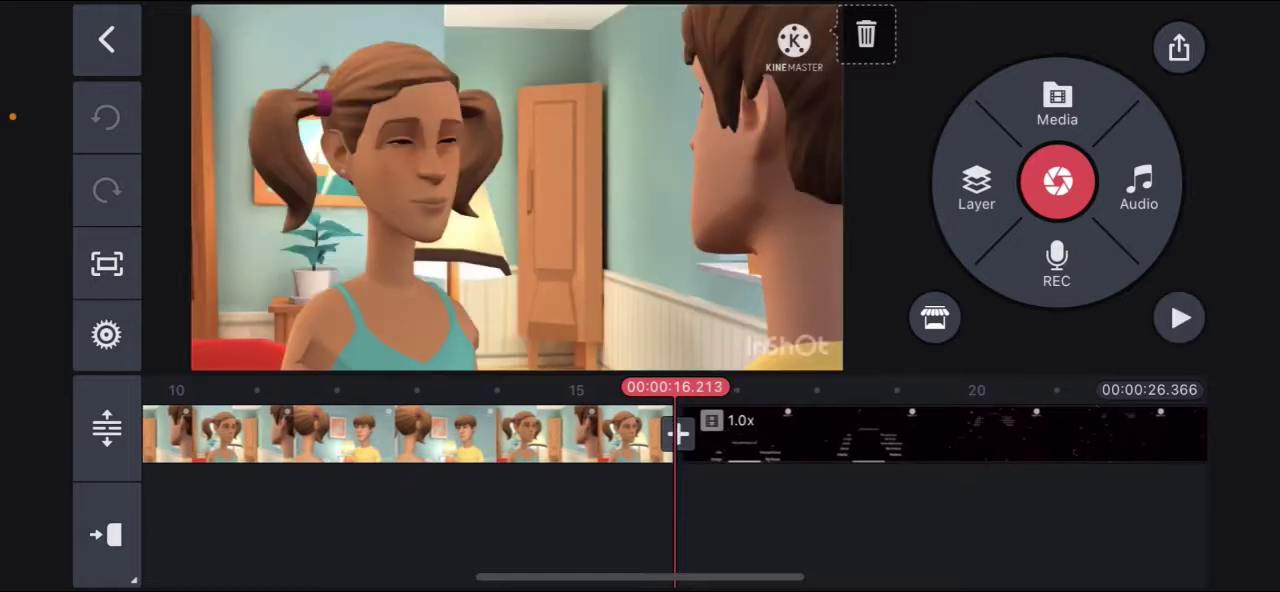
- Add the two-minute Ella and George episode video from the All album
{"action": "left_click", "coordinate": [1057, 105]}
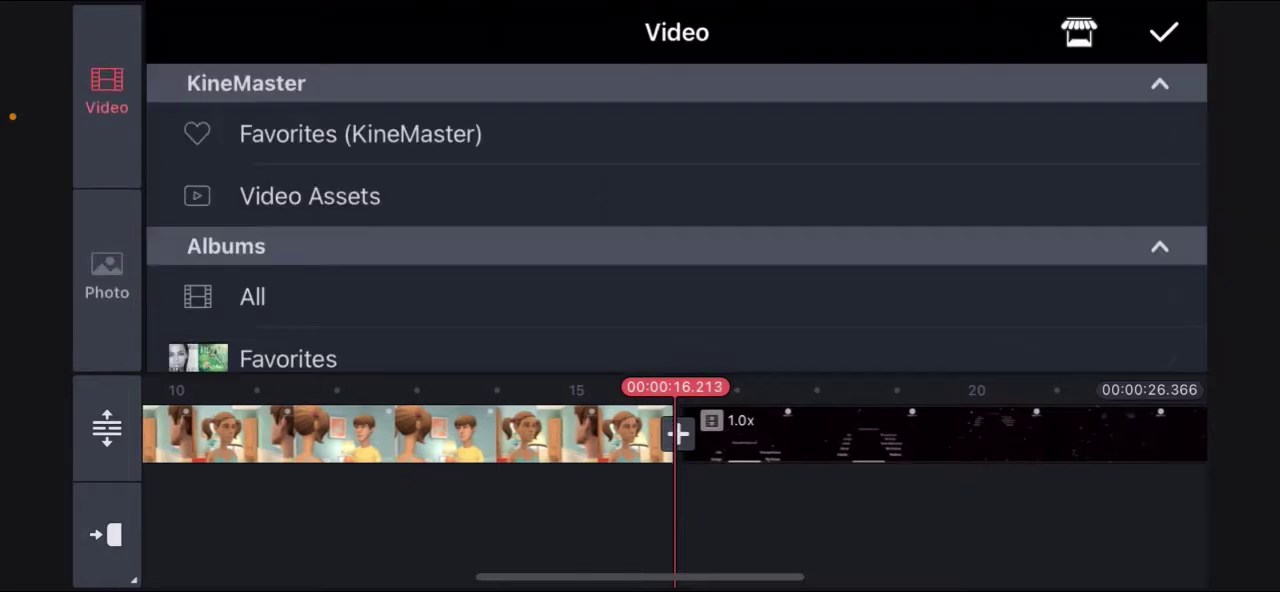
{"action": "left_click", "coordinate": [252, 296]}
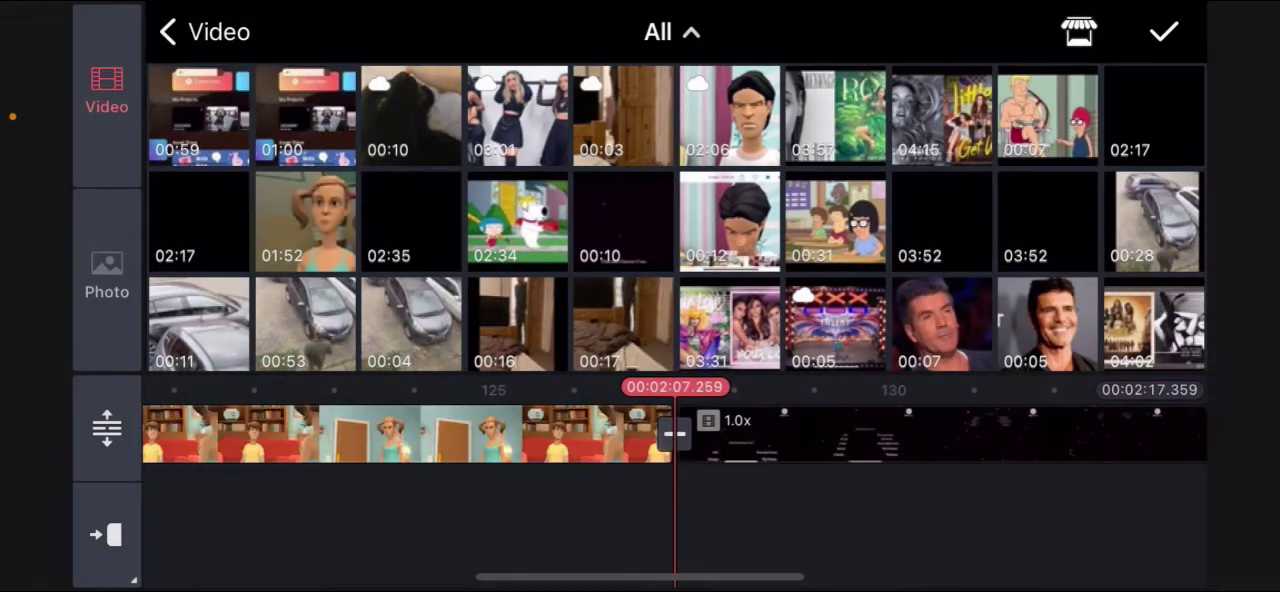
{"action": "left_click", "coordinate": [168, 31]}
{"action": "left_click_drag", "start_coordinate": [400, 434], "coordinate": [700, 434]}
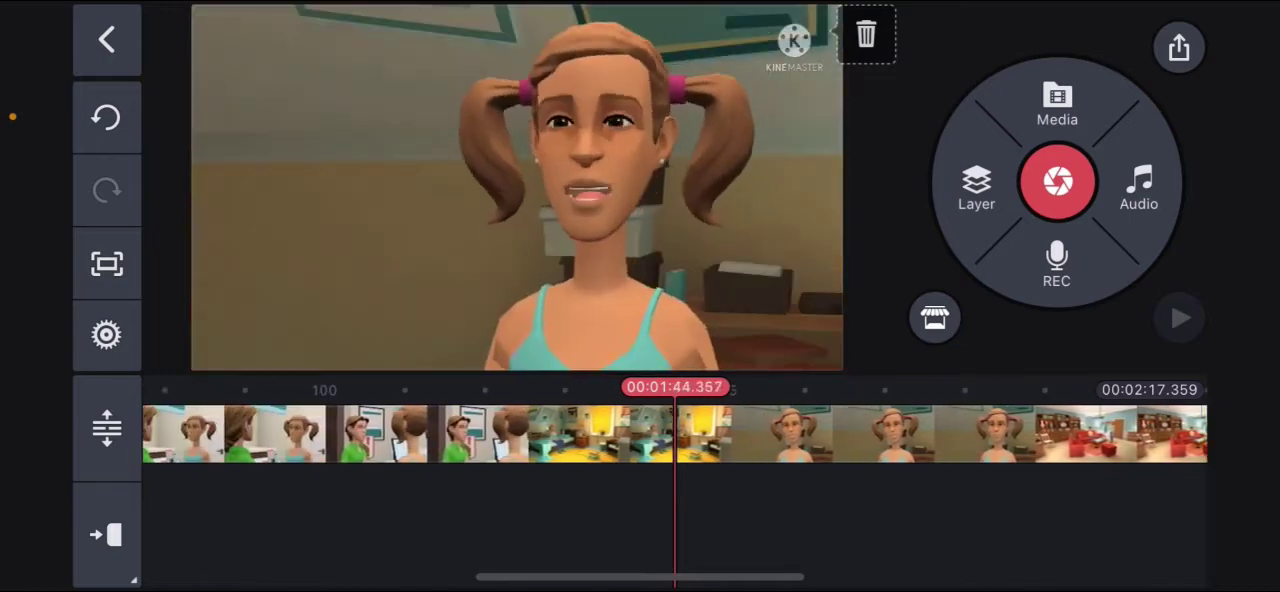
{"action": "left_click_drag", "start_coordinate": [400, 434], "coordinate": [700, 434]}
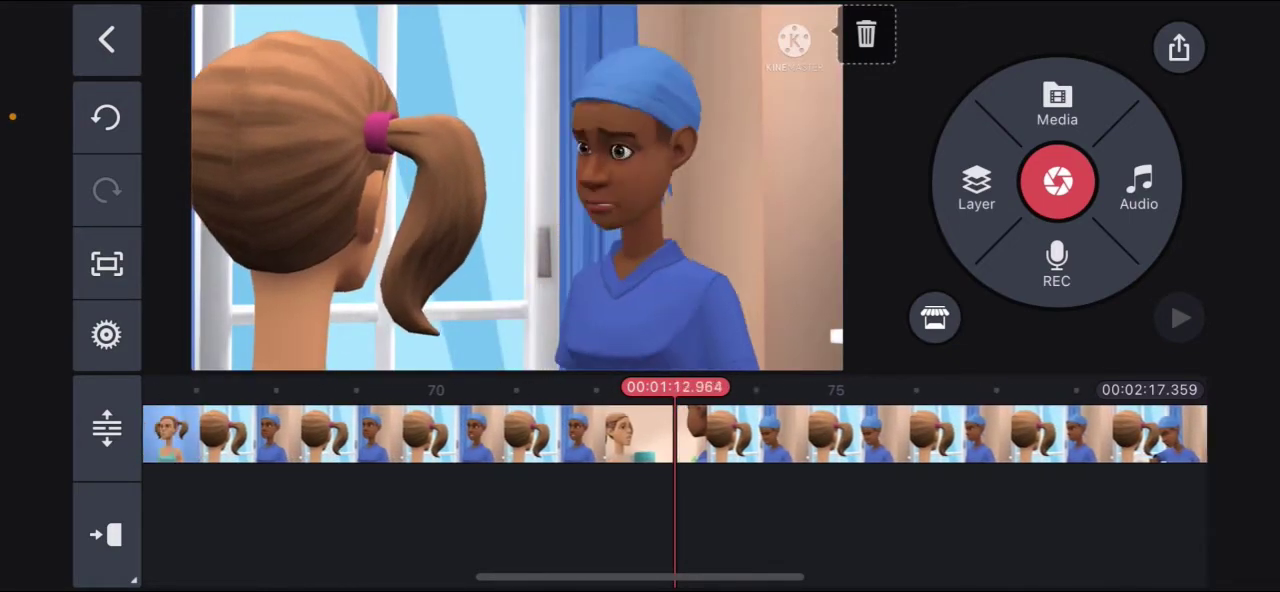
{"action": "left_click_drag", "start_coordinate": [400, 434], "coordinate": [700, 434]}
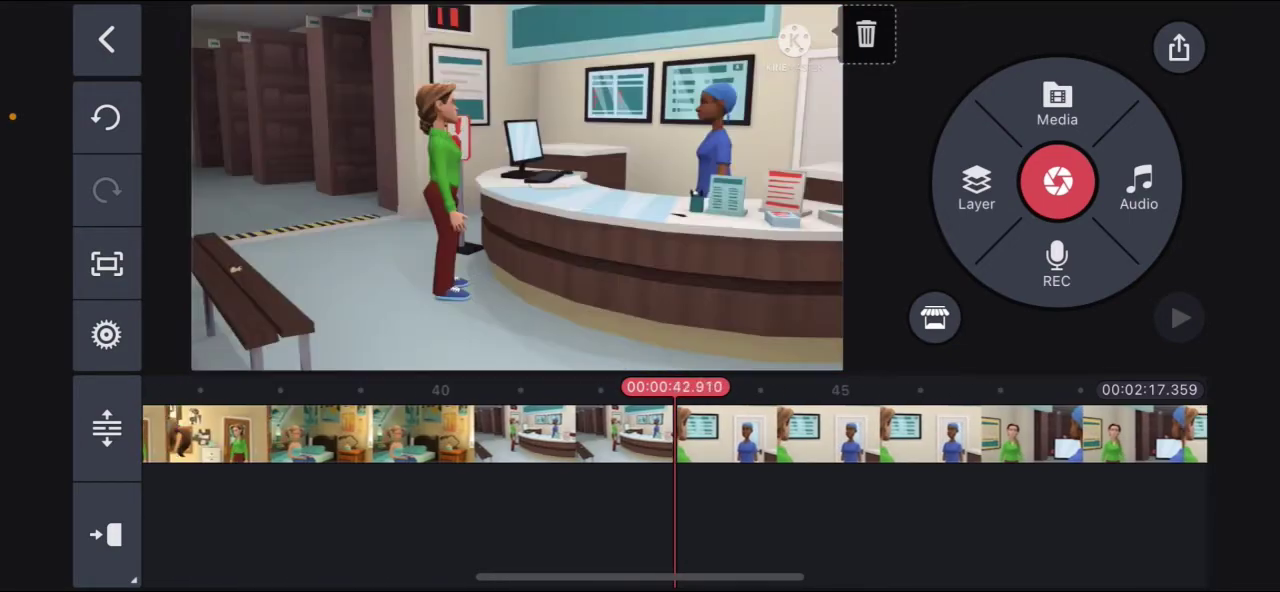
{"action": "left_click_drag", "start_coordinate": [400, 434], "coordinate": [700, 434]}
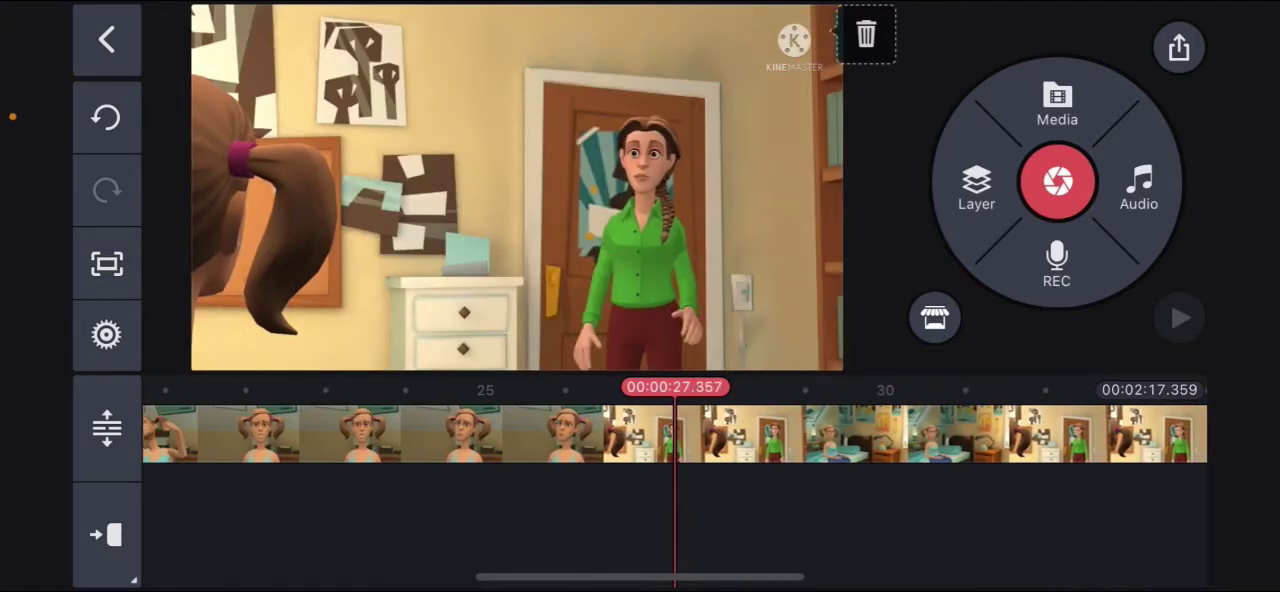
{"action": "left_click_drag", "start_coordinate": [400, 434], "coordinate": [700, 434]}
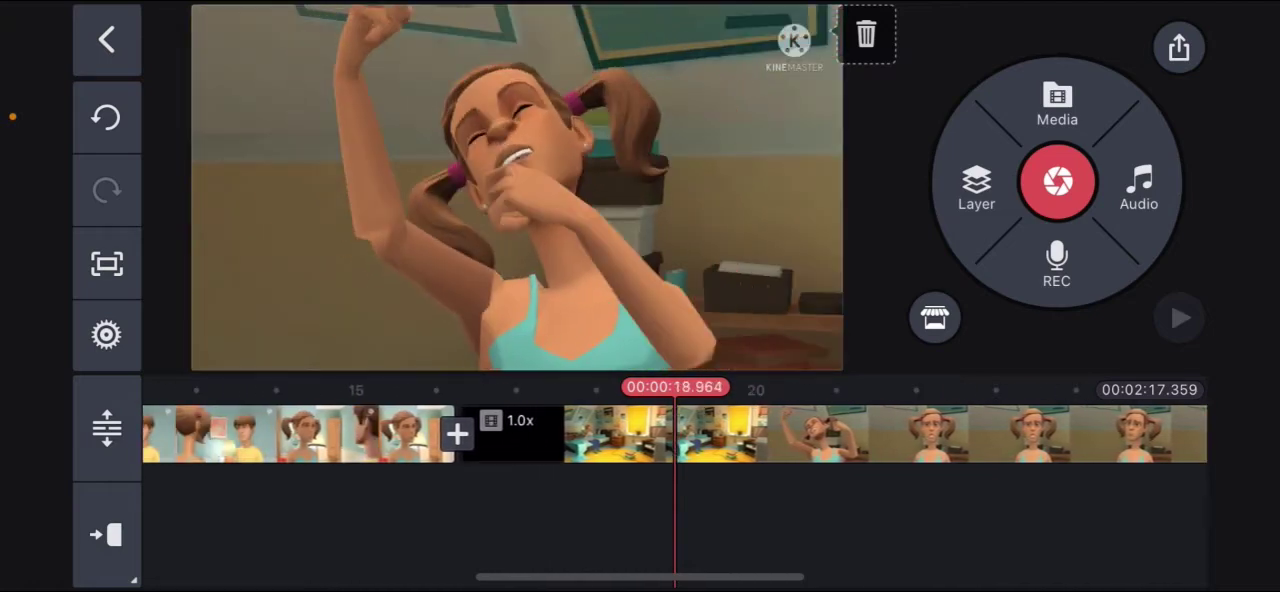
{"action": "left_click", "coordinate": [1180, 318]}
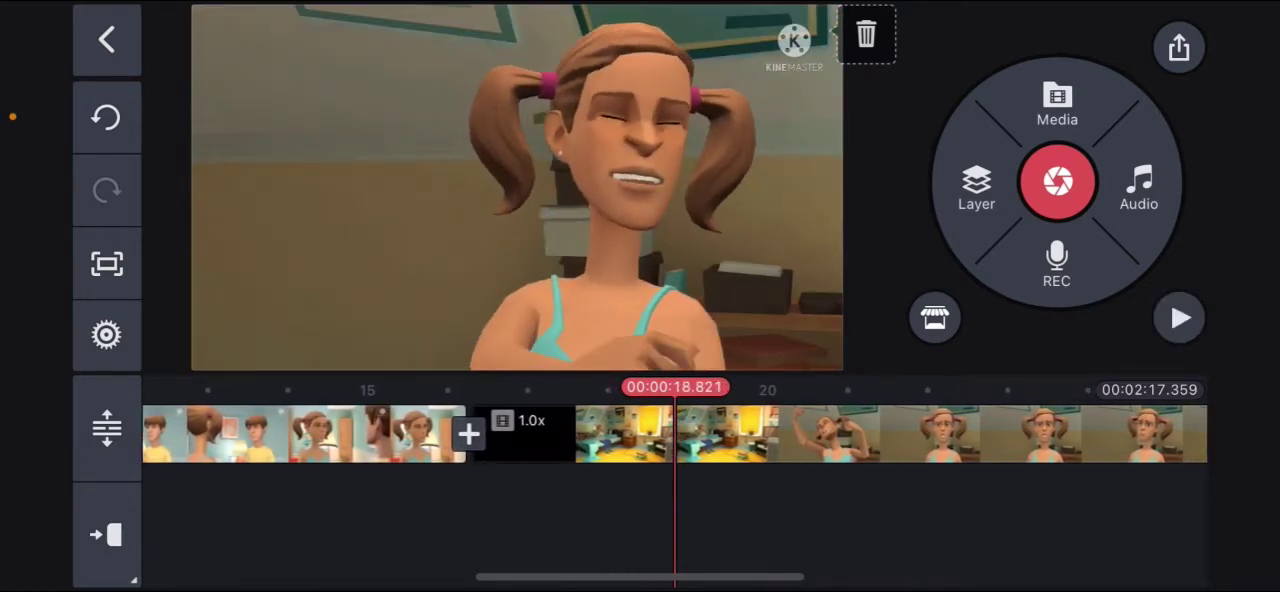
{"action": "mouse_move", "coordinate": [600, 434]}
{"action": "left_mouse_down"}
{"action": "mouse_move", "coordinate": [690, 434]}
{"action": "mouse_move", "coordinate": [480, 434]}
{"action": "mouse_move", "coordinate": [710, 434]}
{"action": "mouse_move", "coordinate": [670, 434]}
{"action": "left_mouse_up"}
- Delete the episode clip following the theme song, restoring the 26-second project
{"action": "left_click", "coordinate": [1180, 318]}
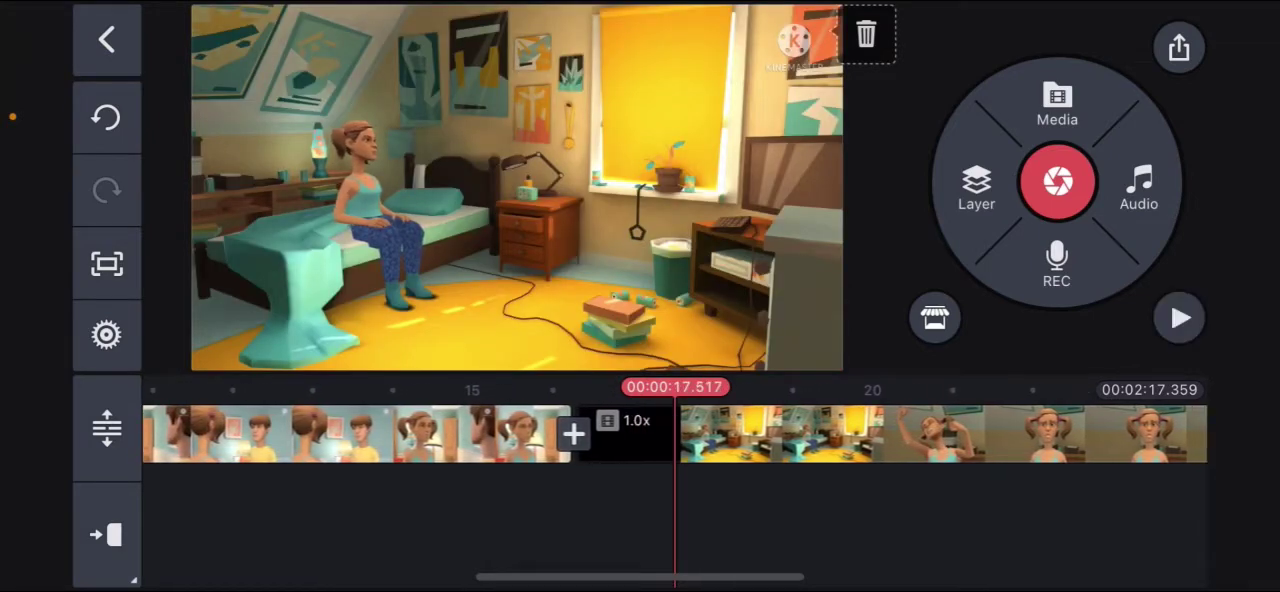
{"action": "left_click", "coordinate": [900, 434]}
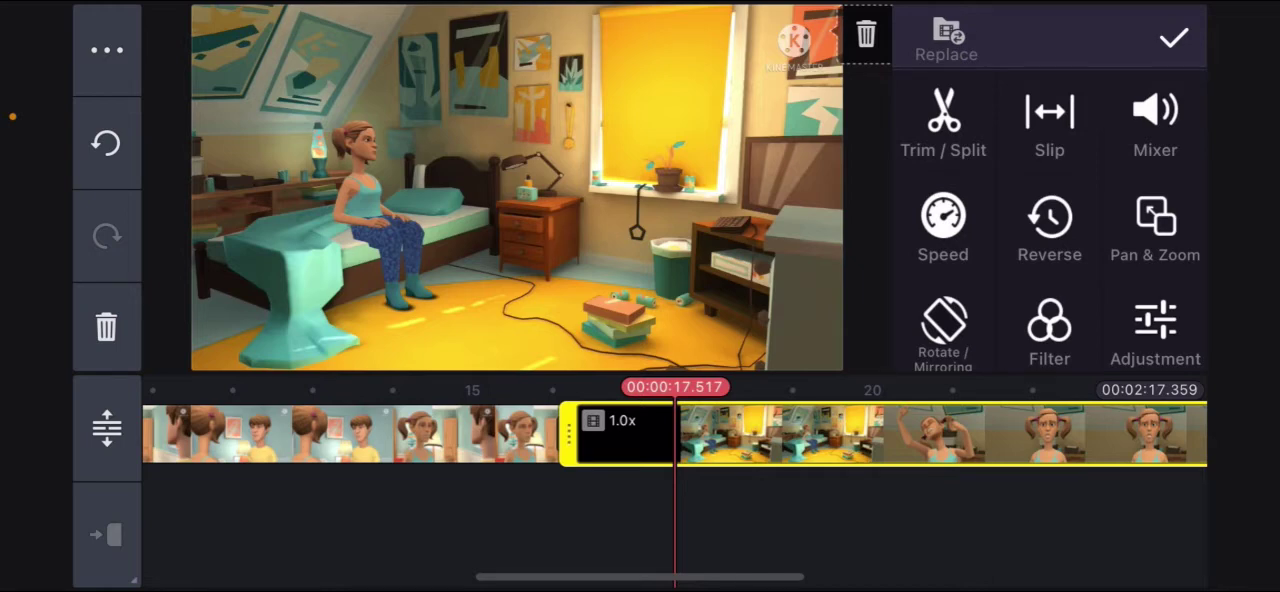
{"action": "left_click", "coordinate": [106, 326]}
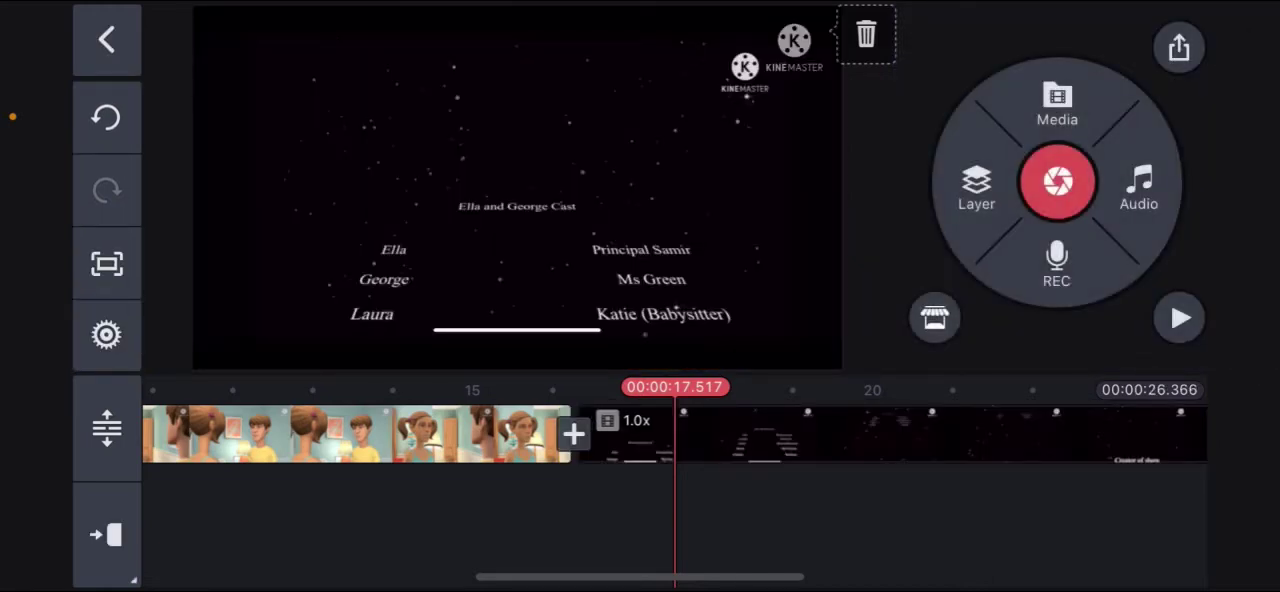